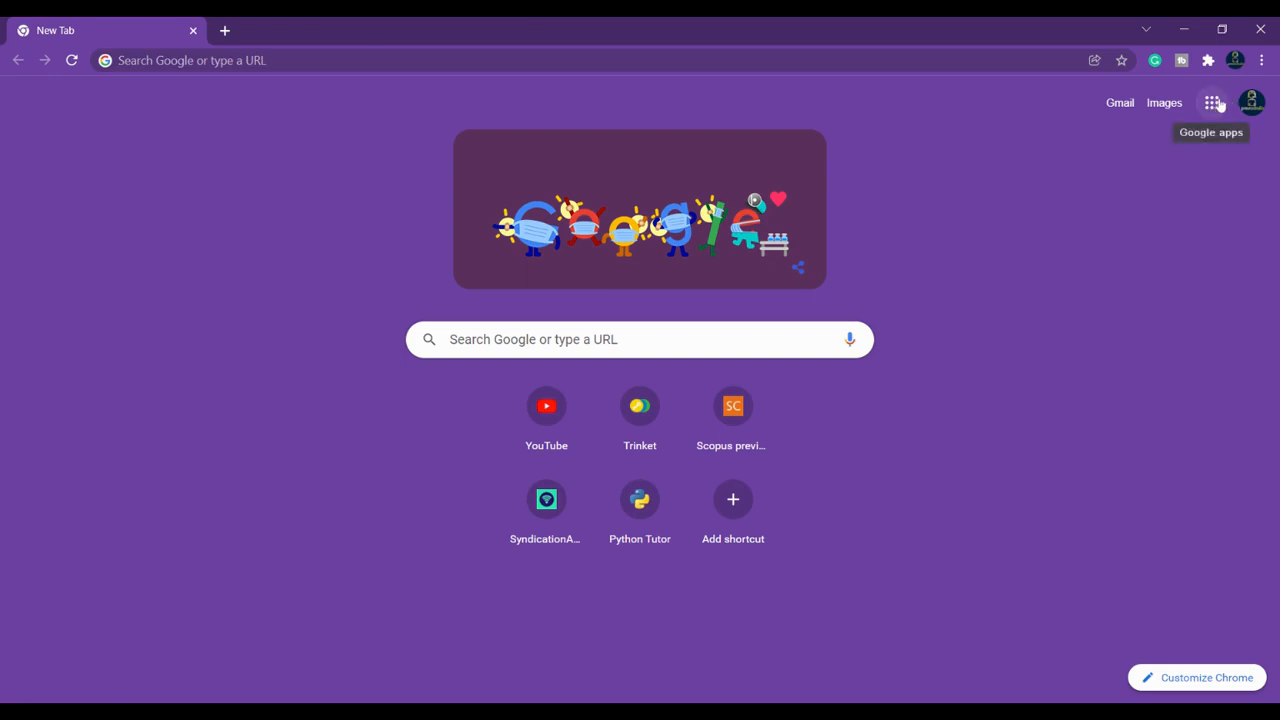
- Open Google Docs from the Google apps list and create a blank document
{"action": "left_click", "coordinate": [1214, 104]}
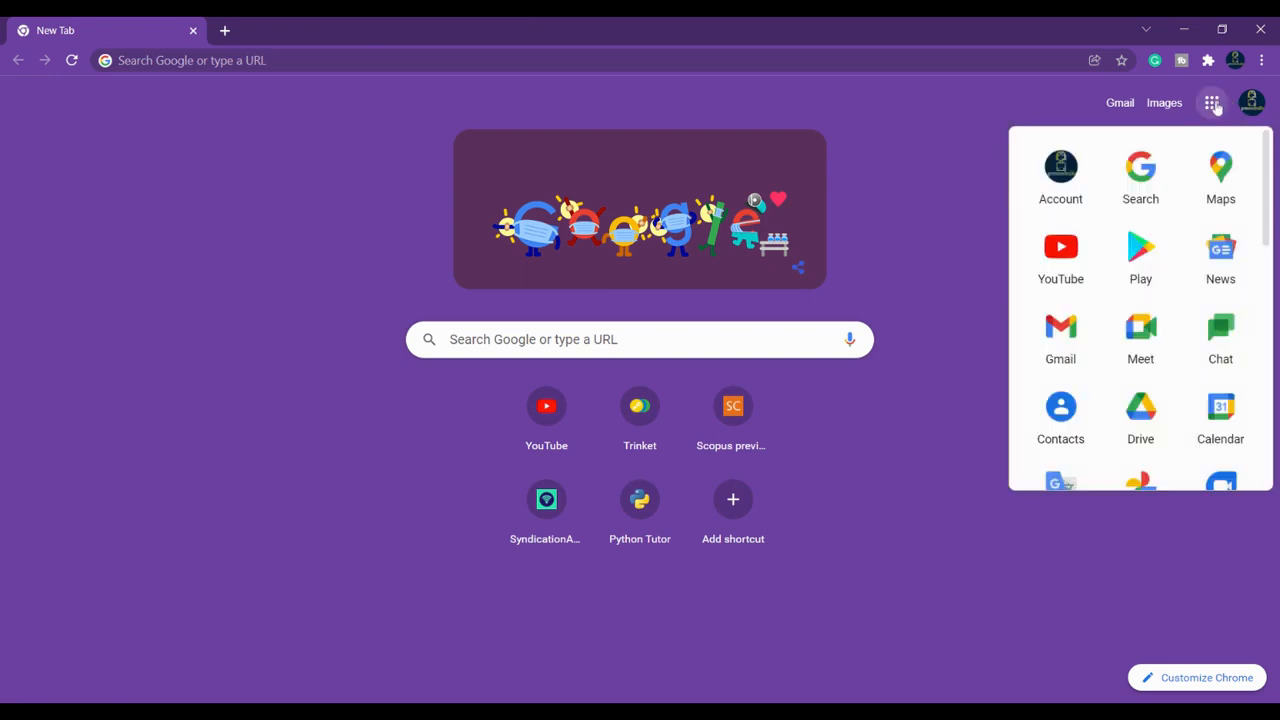
{"action": "scroll", "coordinate": [1150, 328], "scroll_direction": "down", "scroll_amount": 3}
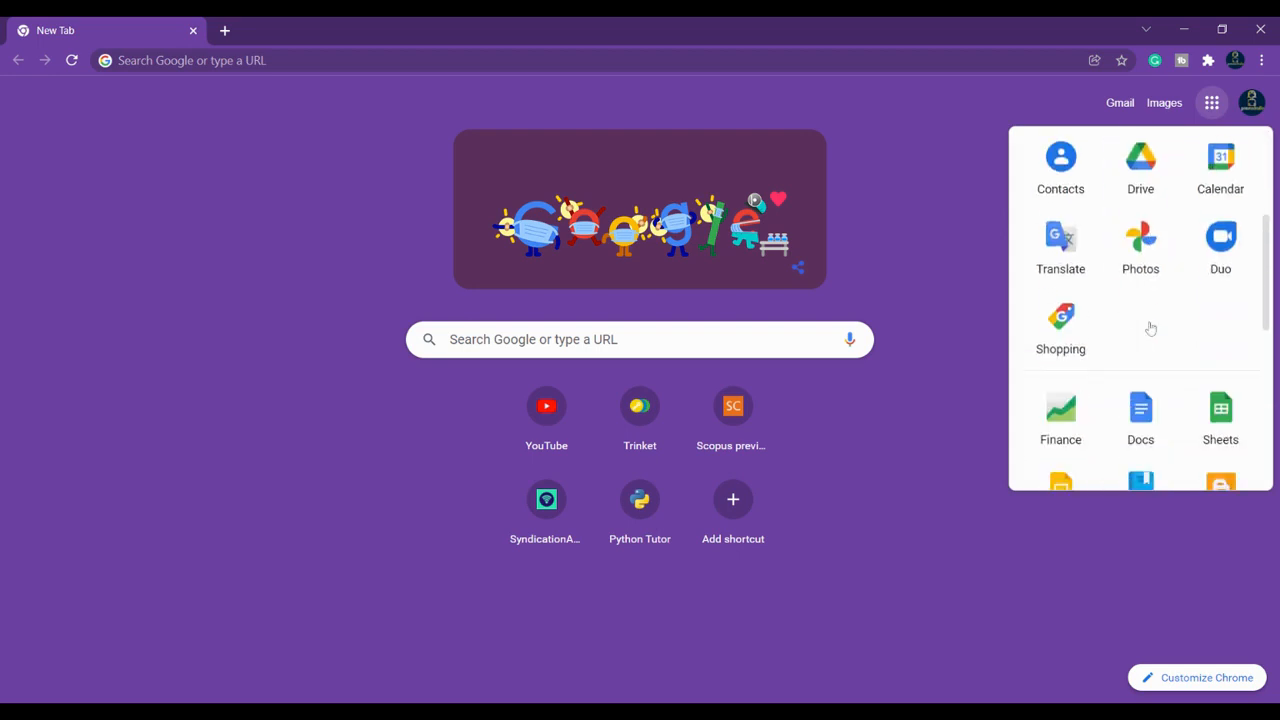
{"action": "left_click", "coordinate": [1139, 338]}
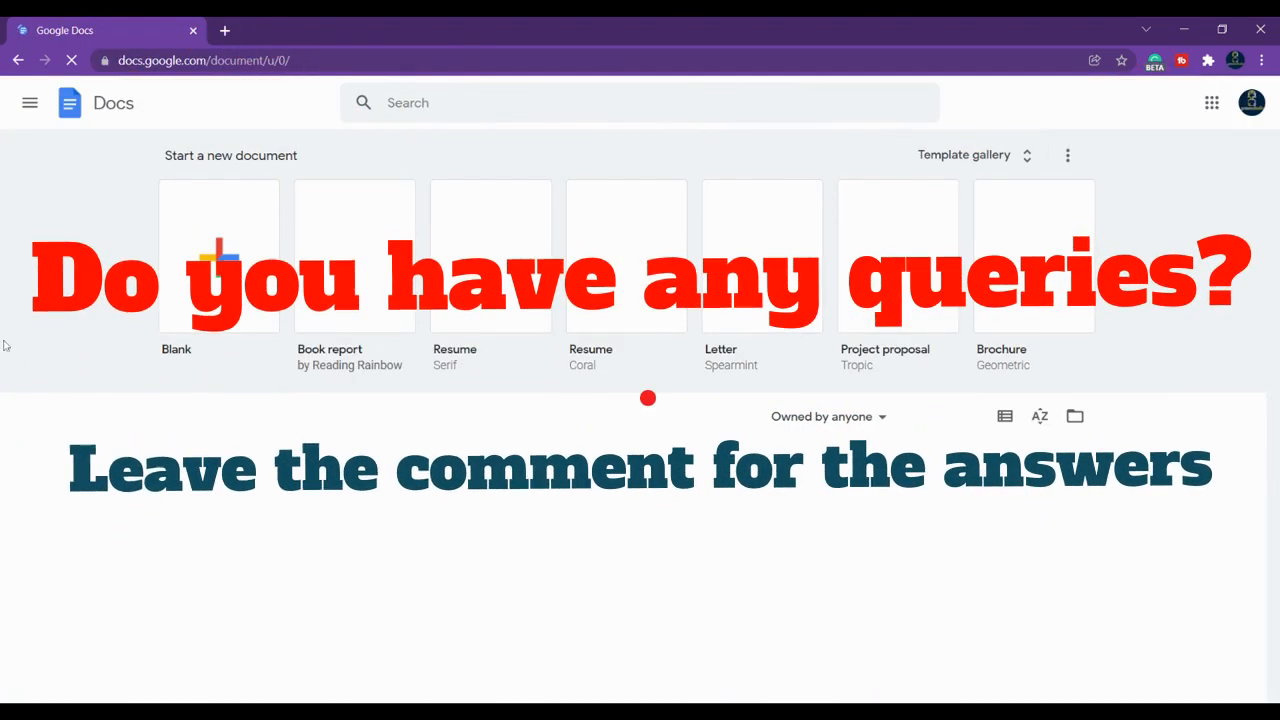
{"action": "left_click", "coordinate": [219, 257]}
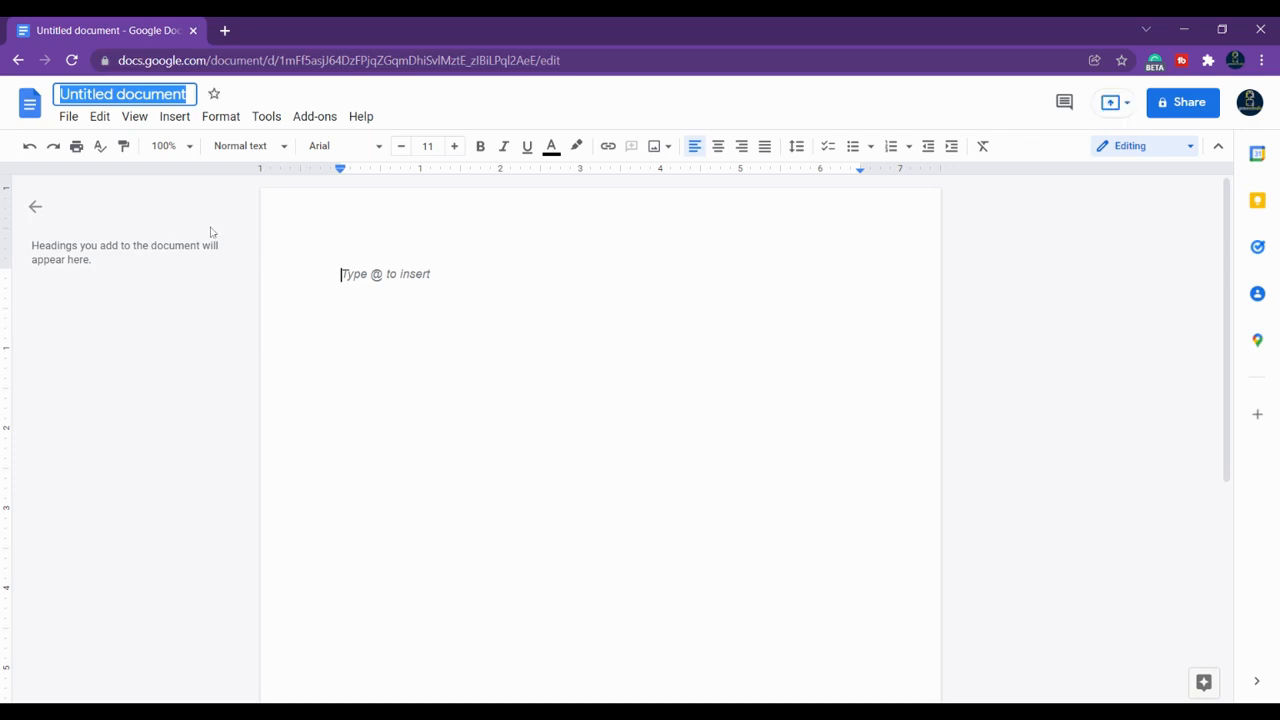
{"action": "type", "text": "Article"}
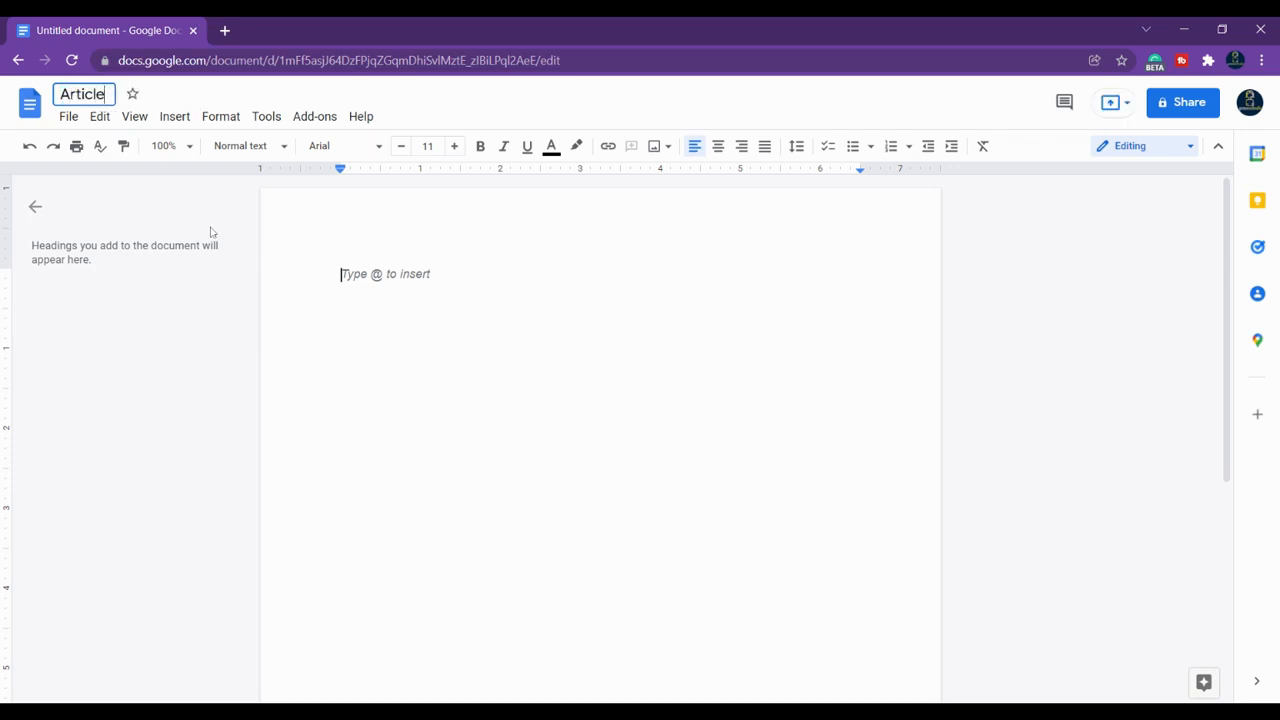
{"action": "key", "text": "BackSpace"}
{"action": "key", "text": "BackSpace"}
{"action": "key", "text": "BackSpace"}
{"action": "key", "text": "BackSpace"}
{"action": "key", "text": "BackSpace"}
{"action": "key", "text": "BackSpace"}
{"action": "key", "text": "BackSpace"}
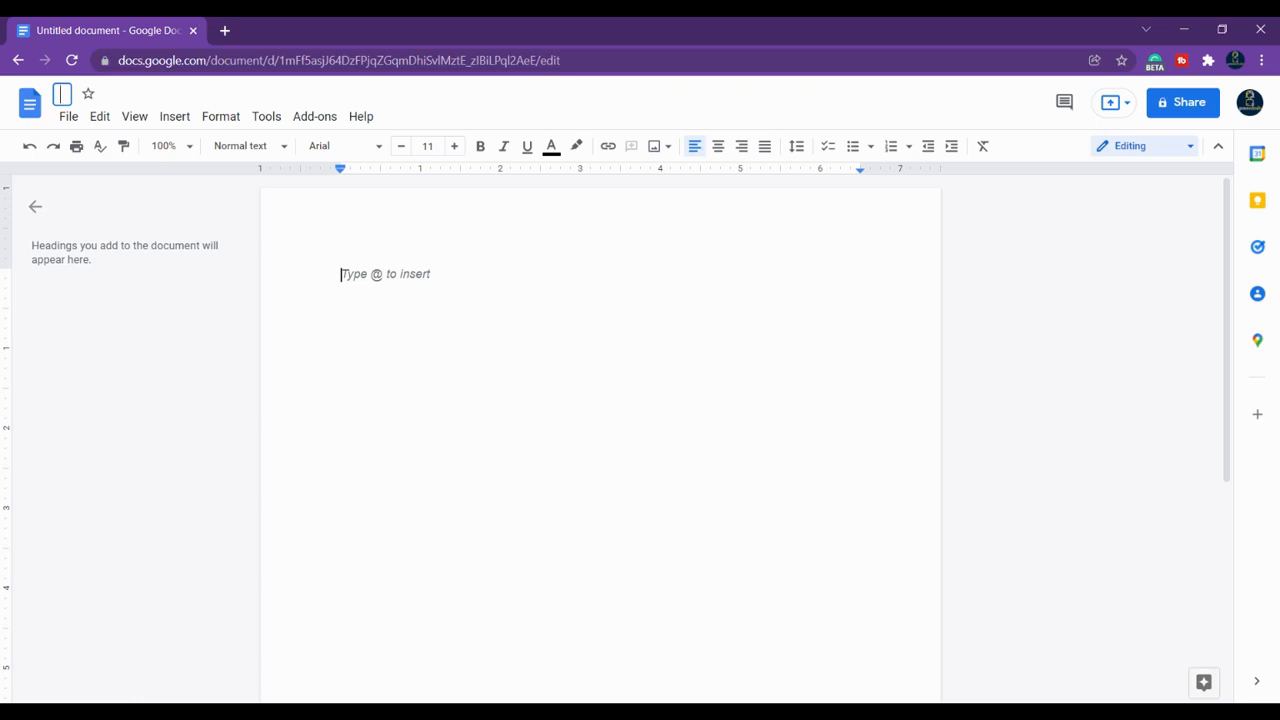
- Name the document "Literature"
{"action": "type", "text": "Literature"}
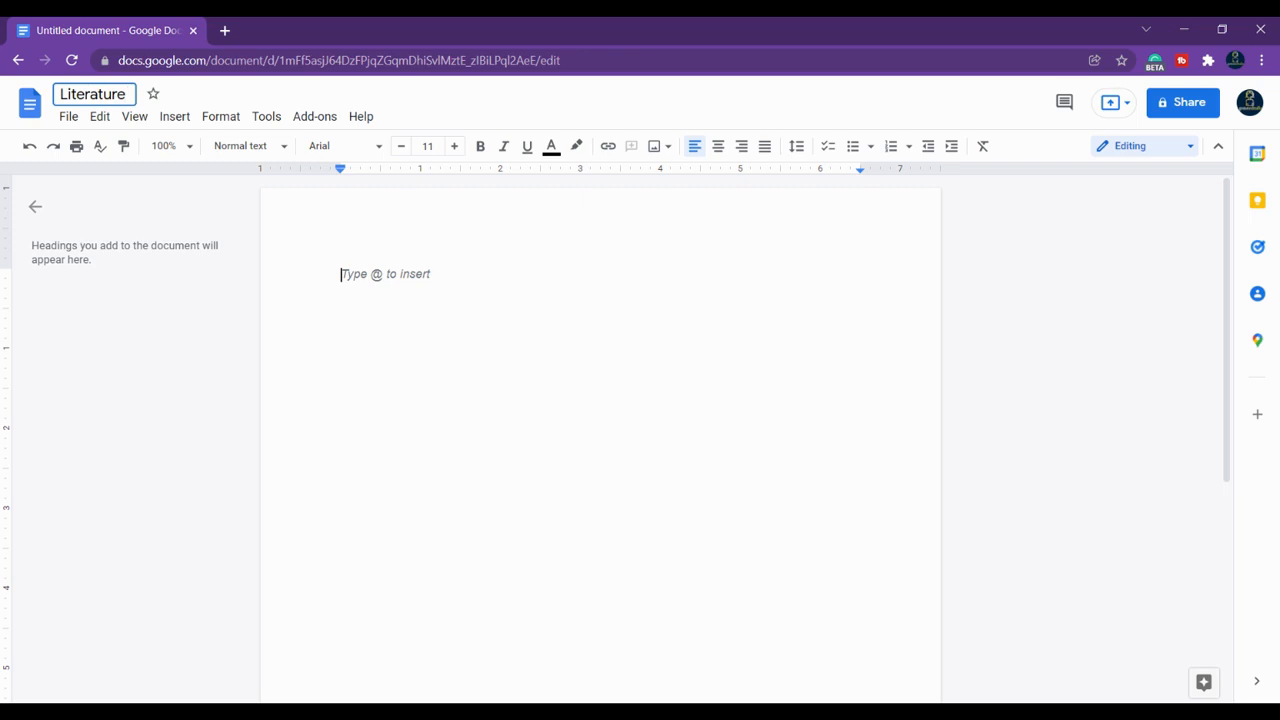
{"action": "left_click", "coordinate": [99, 116]}
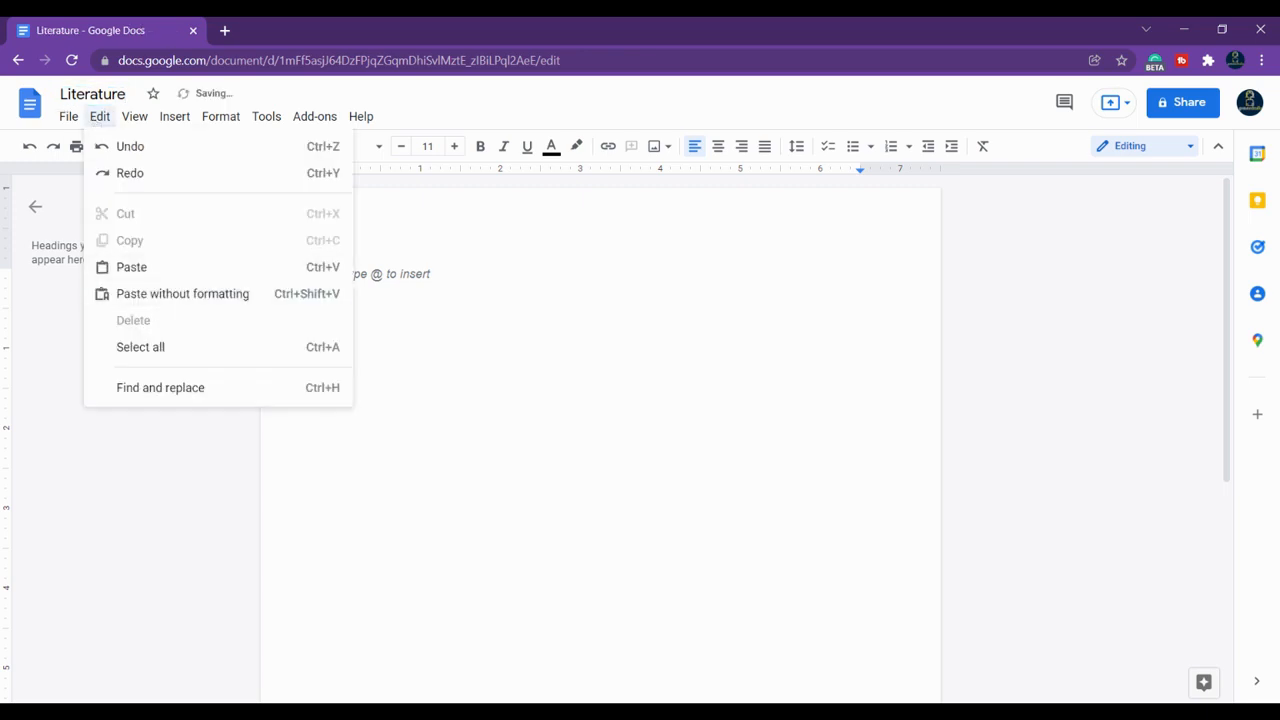
{"action": "left_click", "coordinate": [99, 116]}
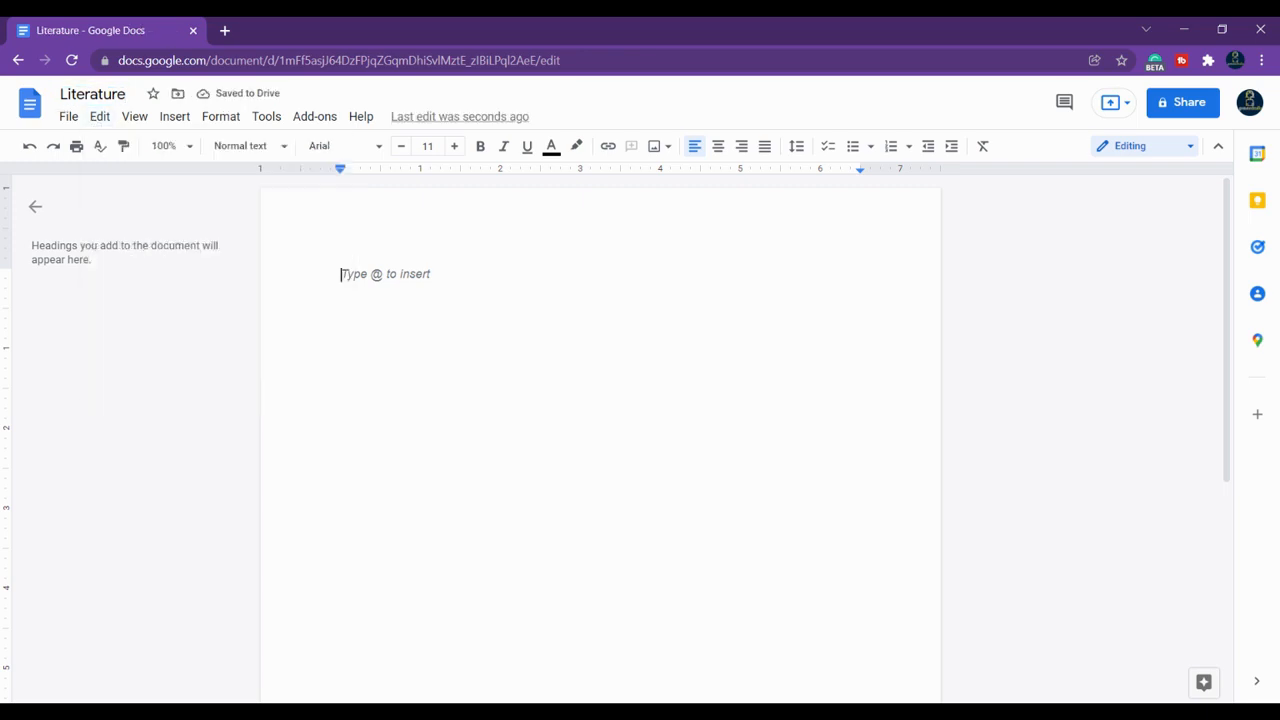
- Open voice typing, move its microphone box slightly within the outline area and try to start dictation
{"action": "left_click", "coordinate": [266, 116]}
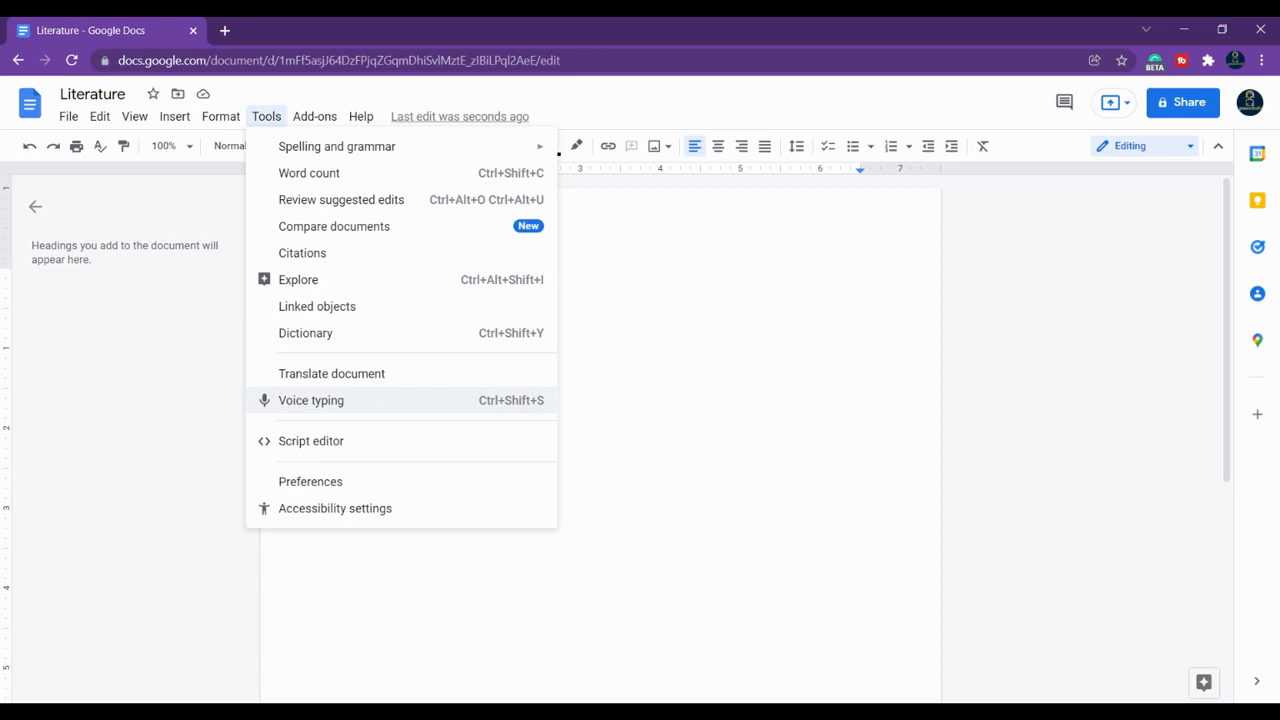
{"action": "left_click", "coordinate": [332, 402]}
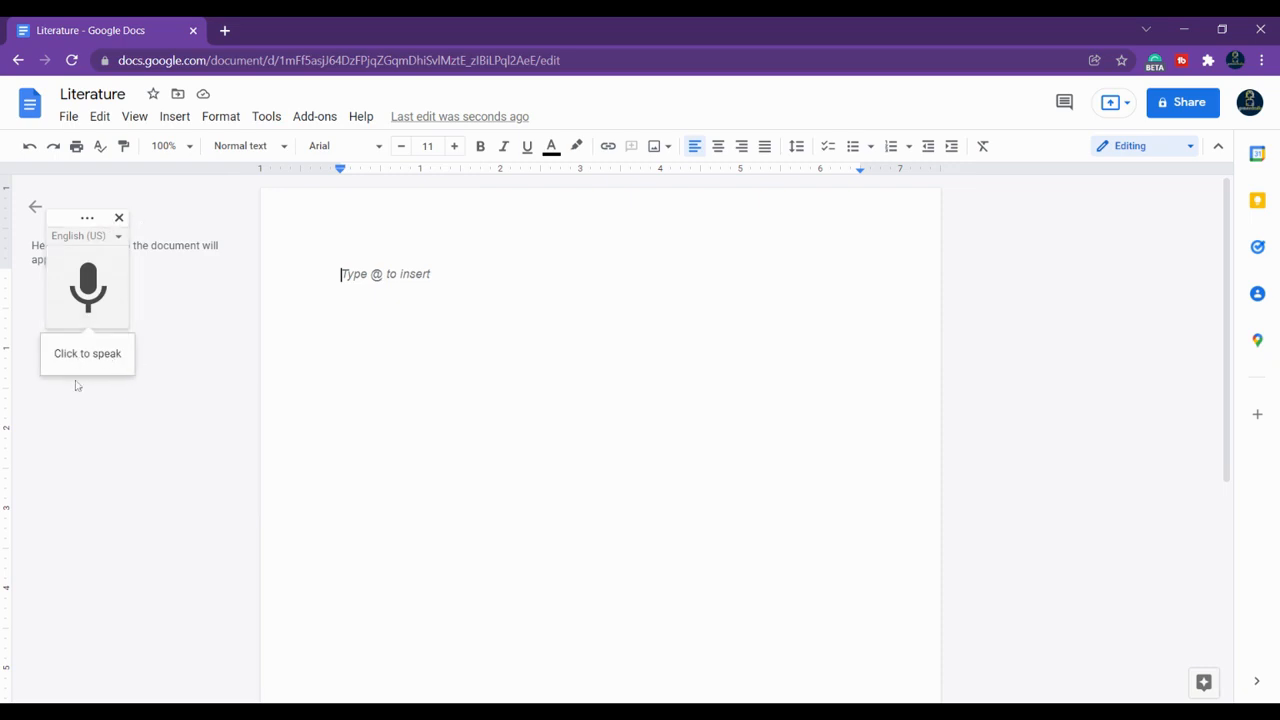
{"action": "left_click_drag", "start_coordinate": [60, 224], "coordinate": [110, 215]}
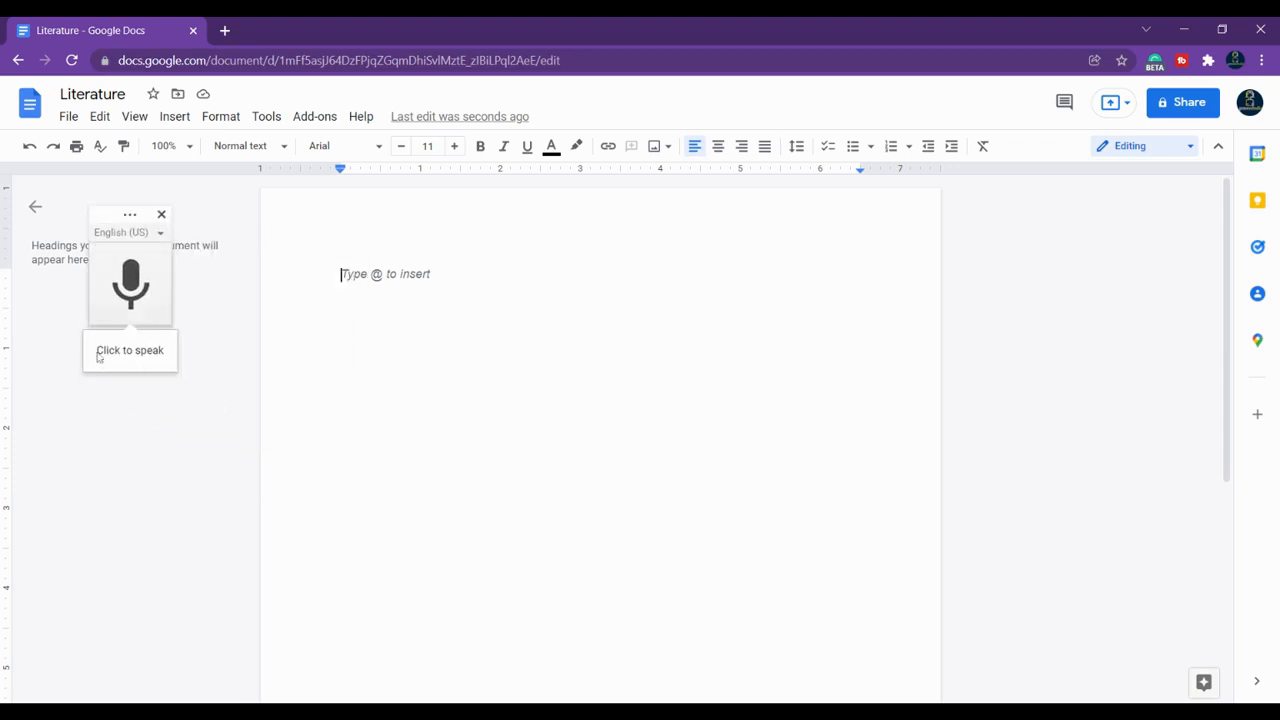
{"action": "left_click", "coordinate": [130, 288]}
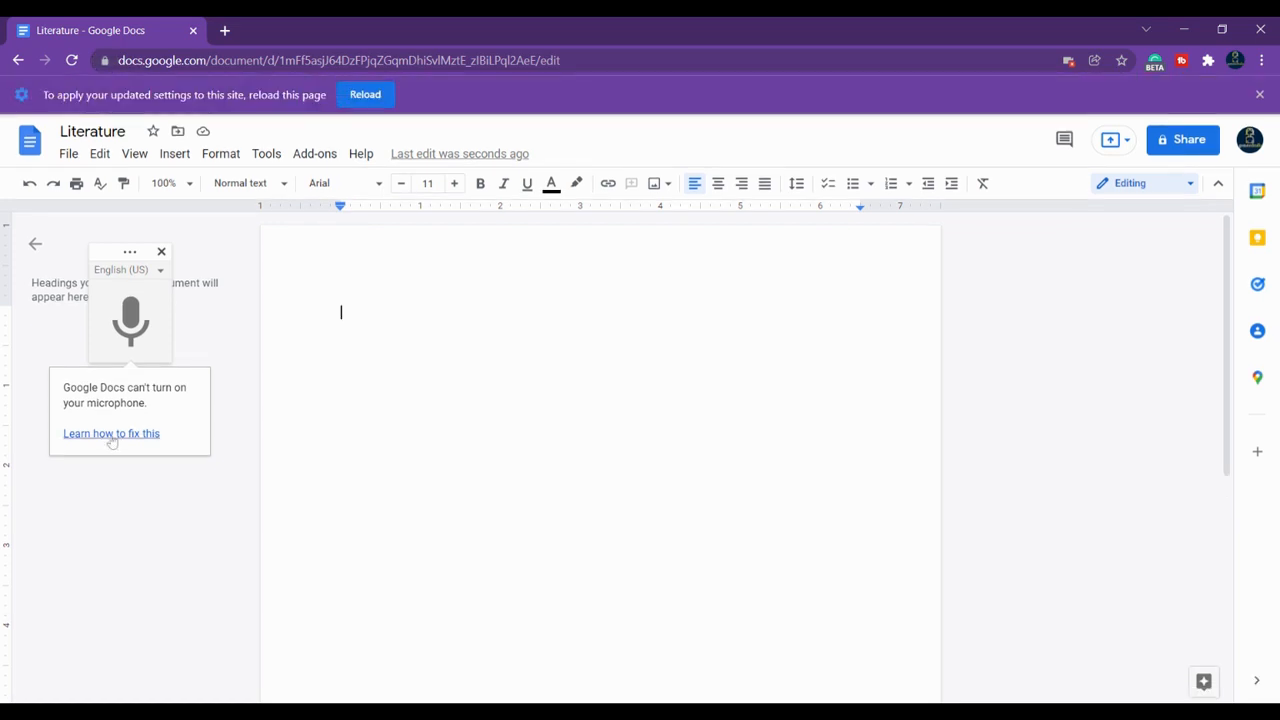
- Open and close the microphone troubleshooting help, and reload the document page to apply the updated site settings
{"action": "left_click", "coordinate": [111, 436]}
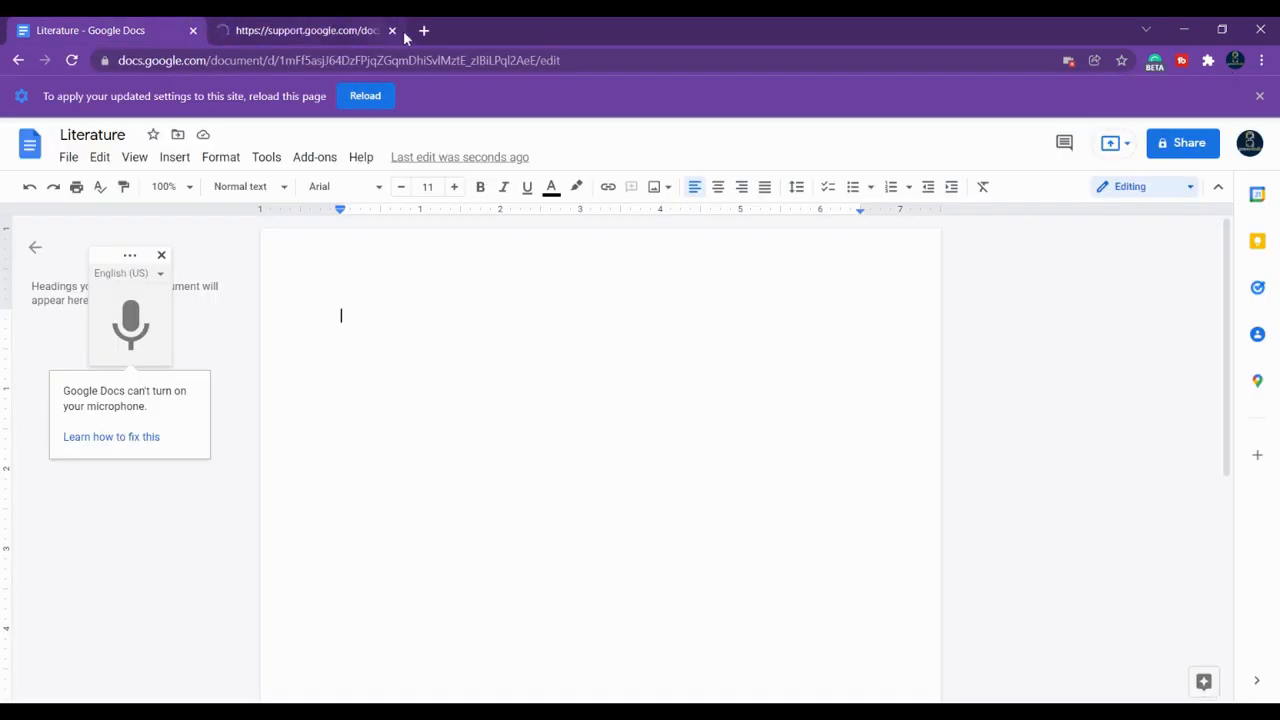
{"action": "left_click", "coordinate": [393, 31]}
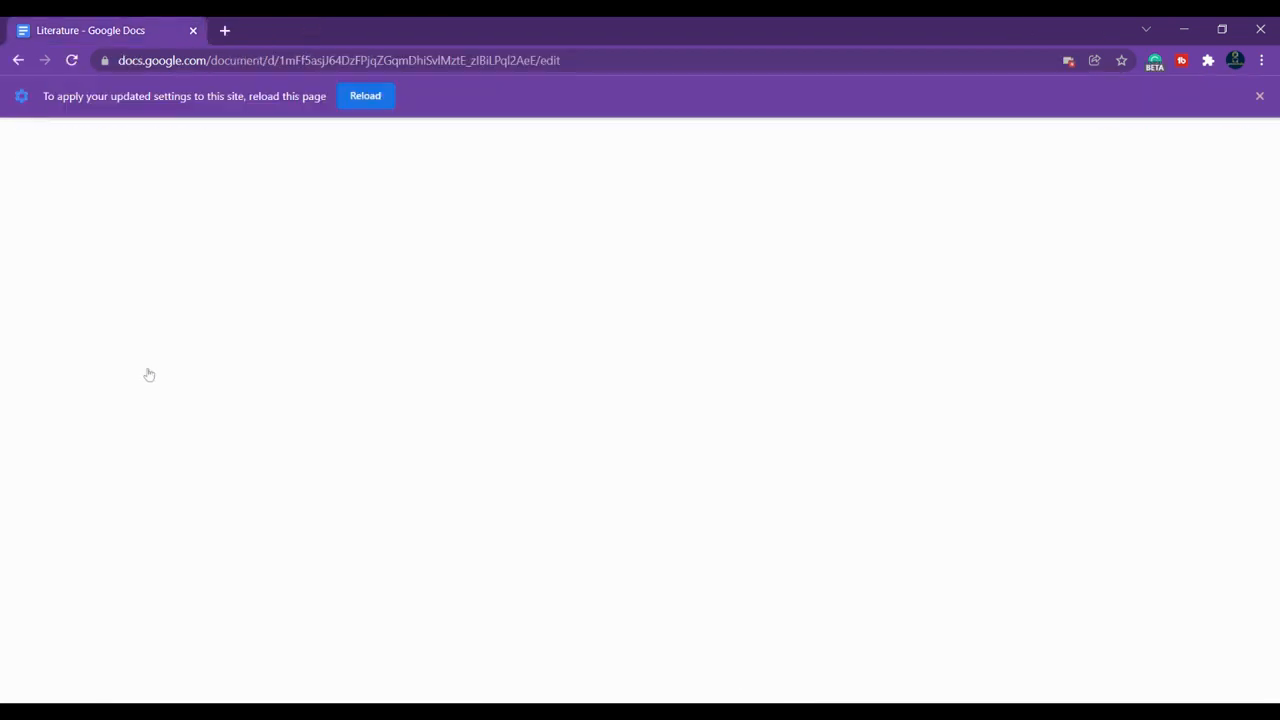
{"action": "left_click", "coordinate": [364, 96]}
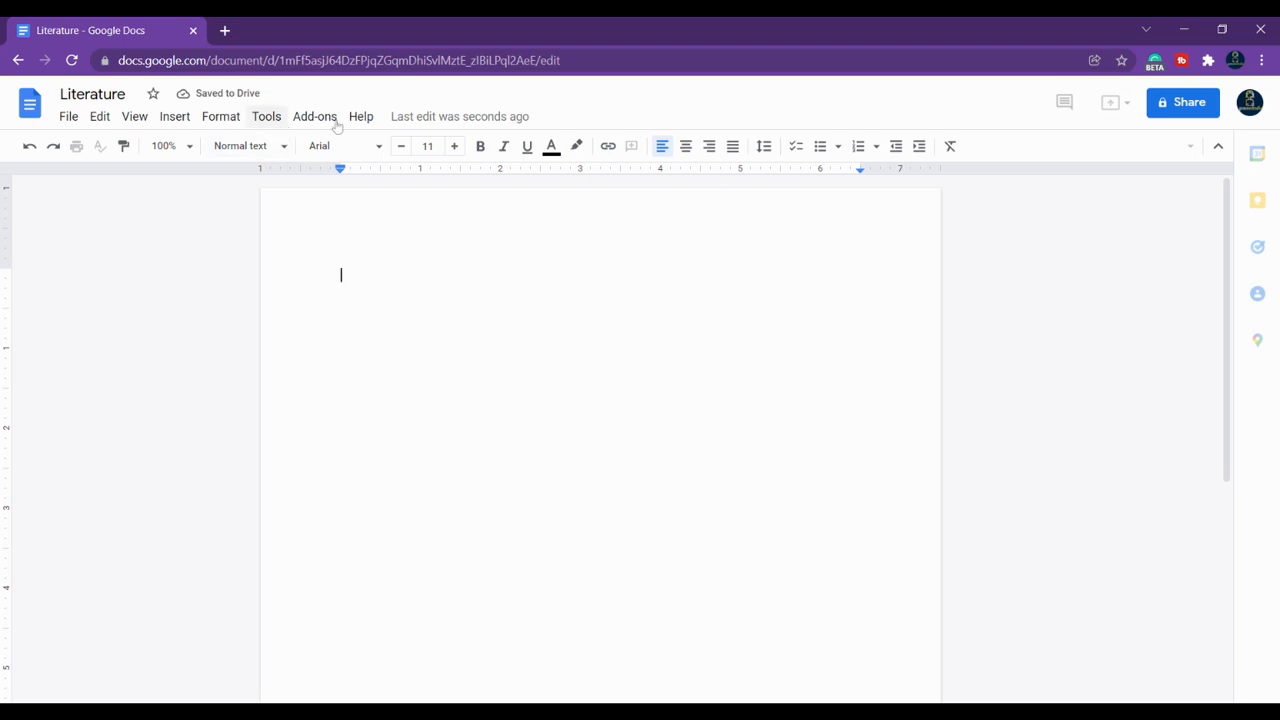
- Reopen voice typing and dictate a first paragraph about data mining and how to speak for voice typing
{"action": "left_click", "coordinate": [262, 120]}
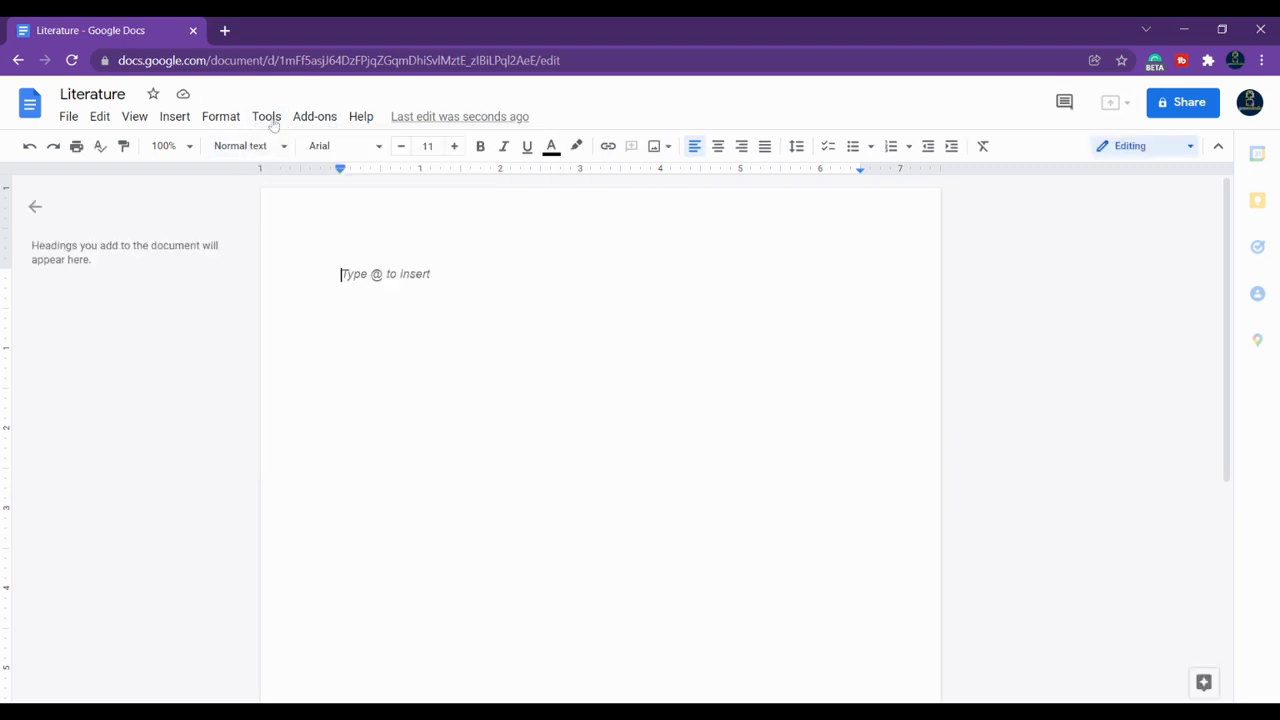
{"action": "left_click", "coordinate": [266, 116]}
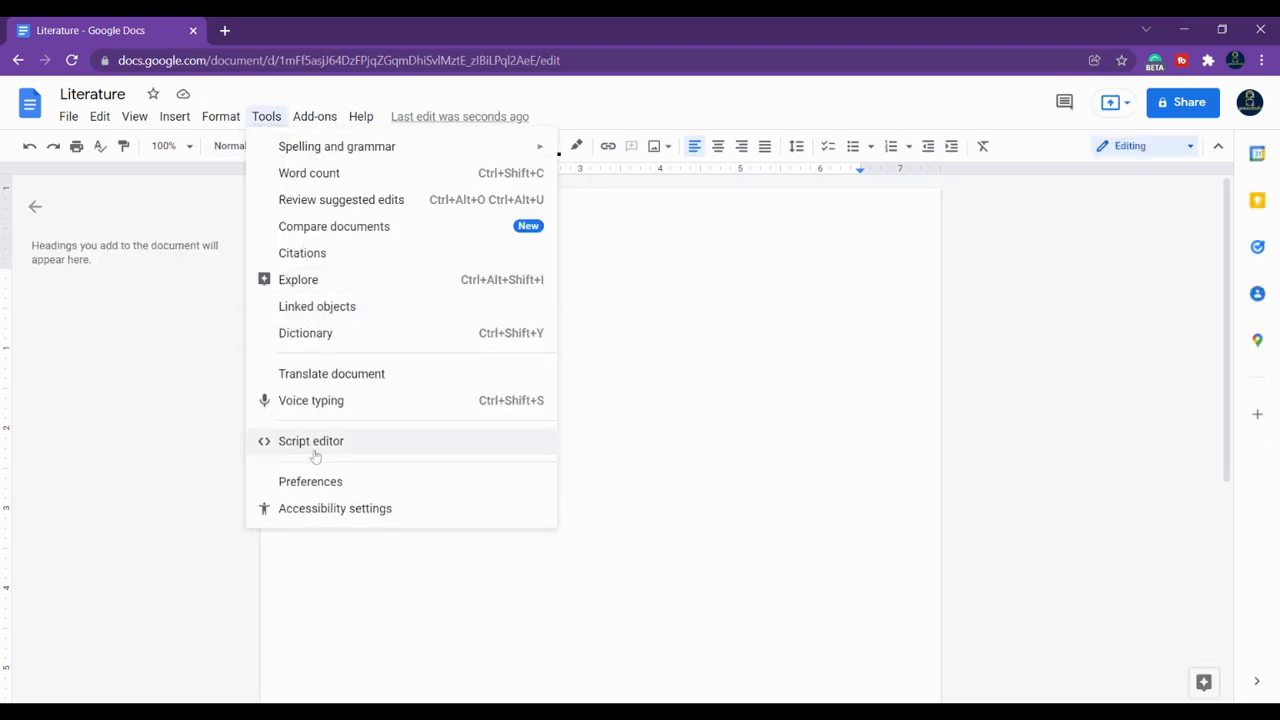
{"action": "left_click", "coordinate": [314, 402]}
{"action": "left_click", "coordinate": [117, 317]}
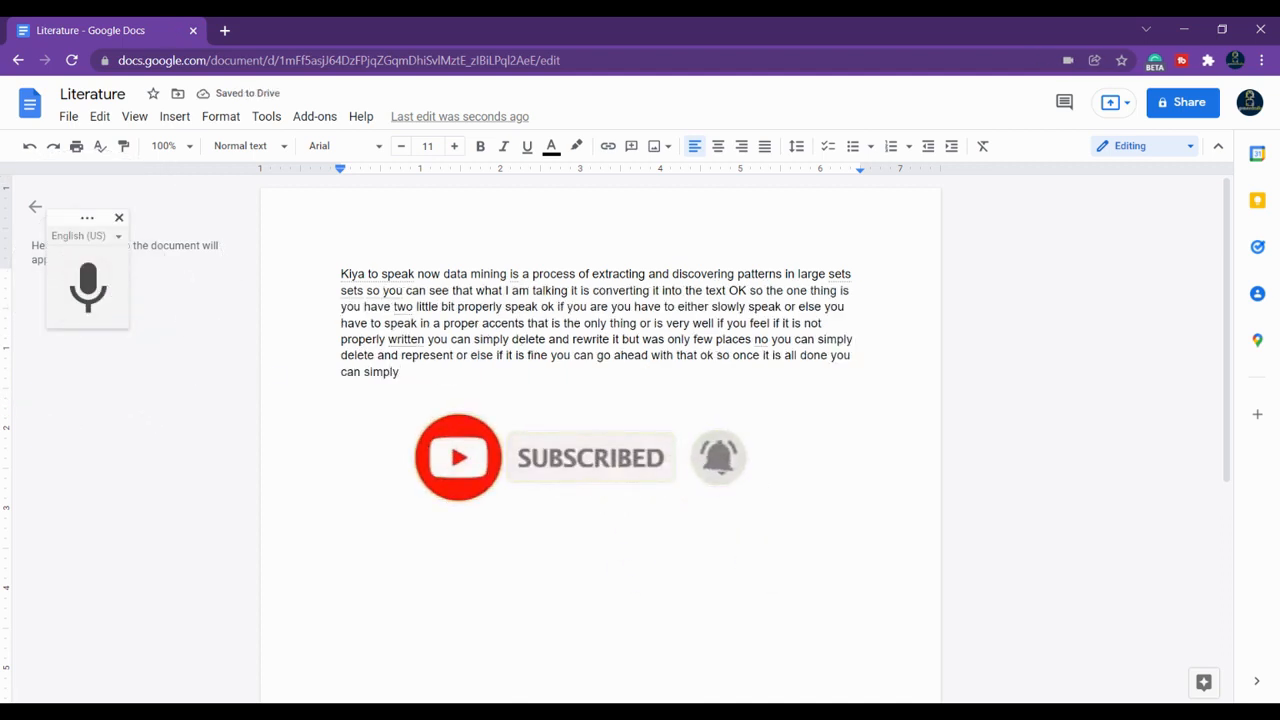
- Leave blank lines below the first paragraph and dictate "Data mining is a process of extracting and discovering patterns in large data sets" and its continuation
{"action": "key", "text": "Return"}
{"action": "key", "text": "Return"}
{"action": "key", "text": "Return"}
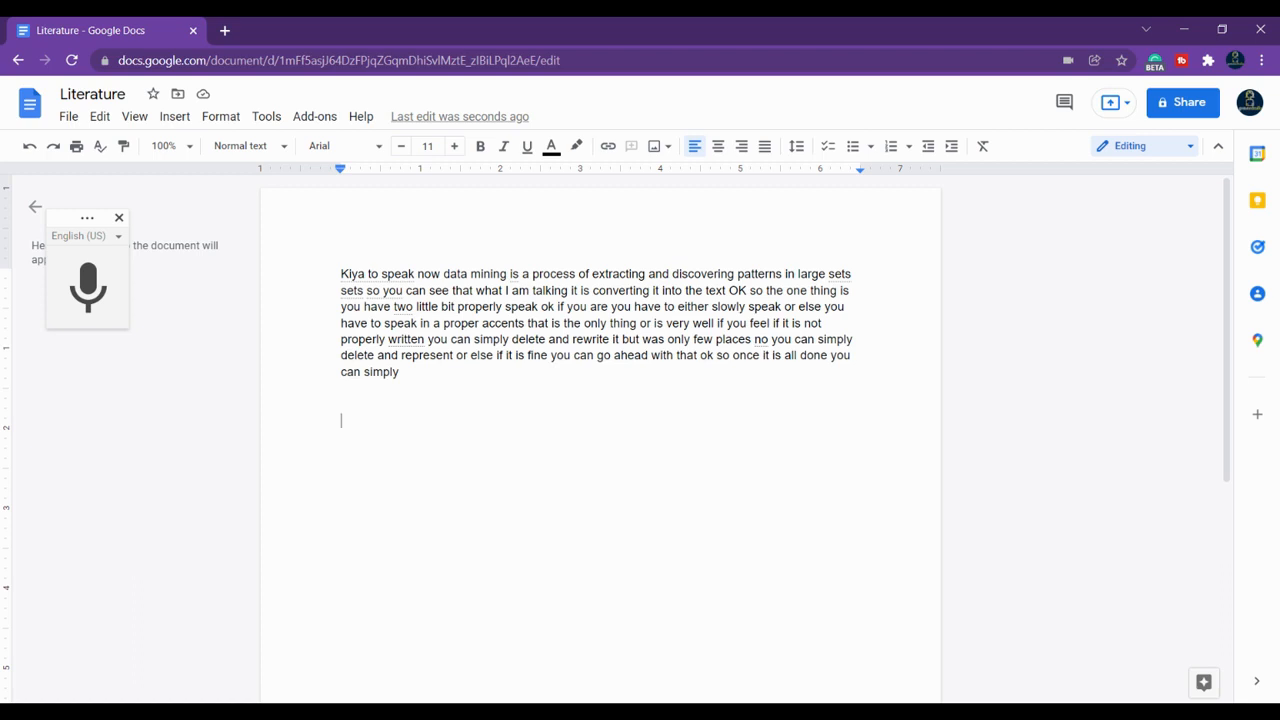
{"action": "left_click", "coordinate": [88, 287]}
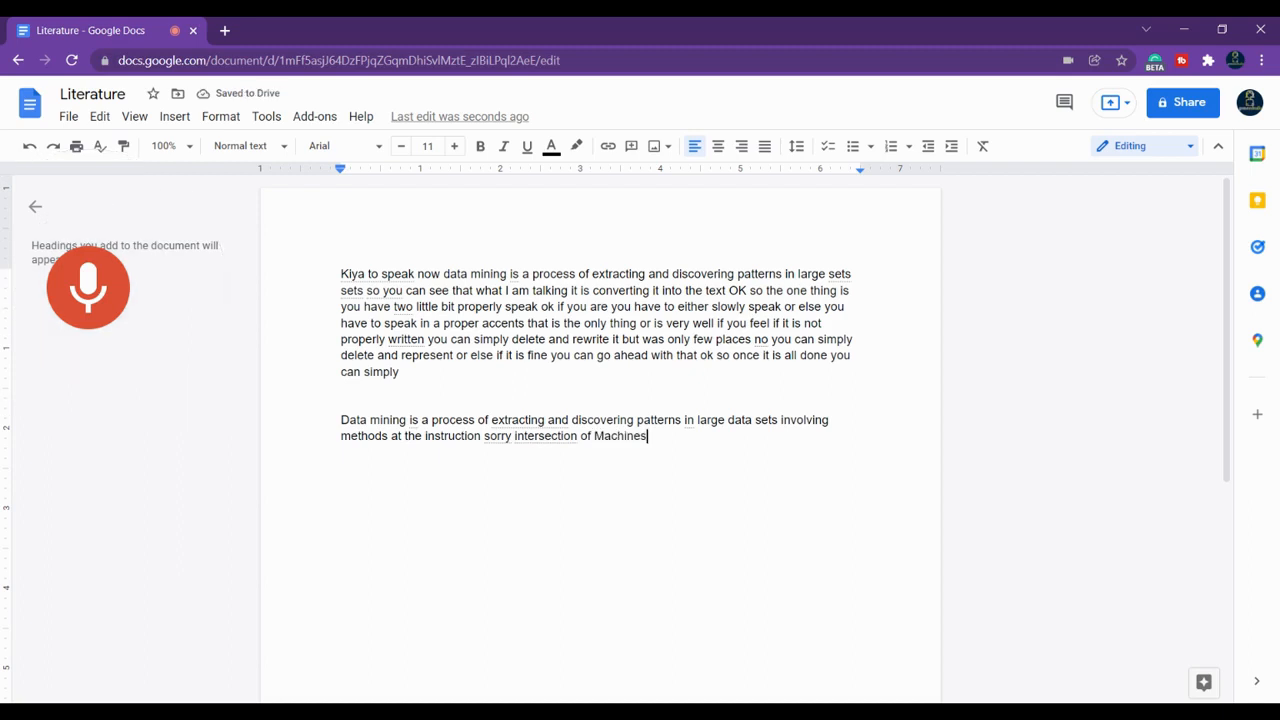
{"action": "left_click", "coordinate": [88, 287]}
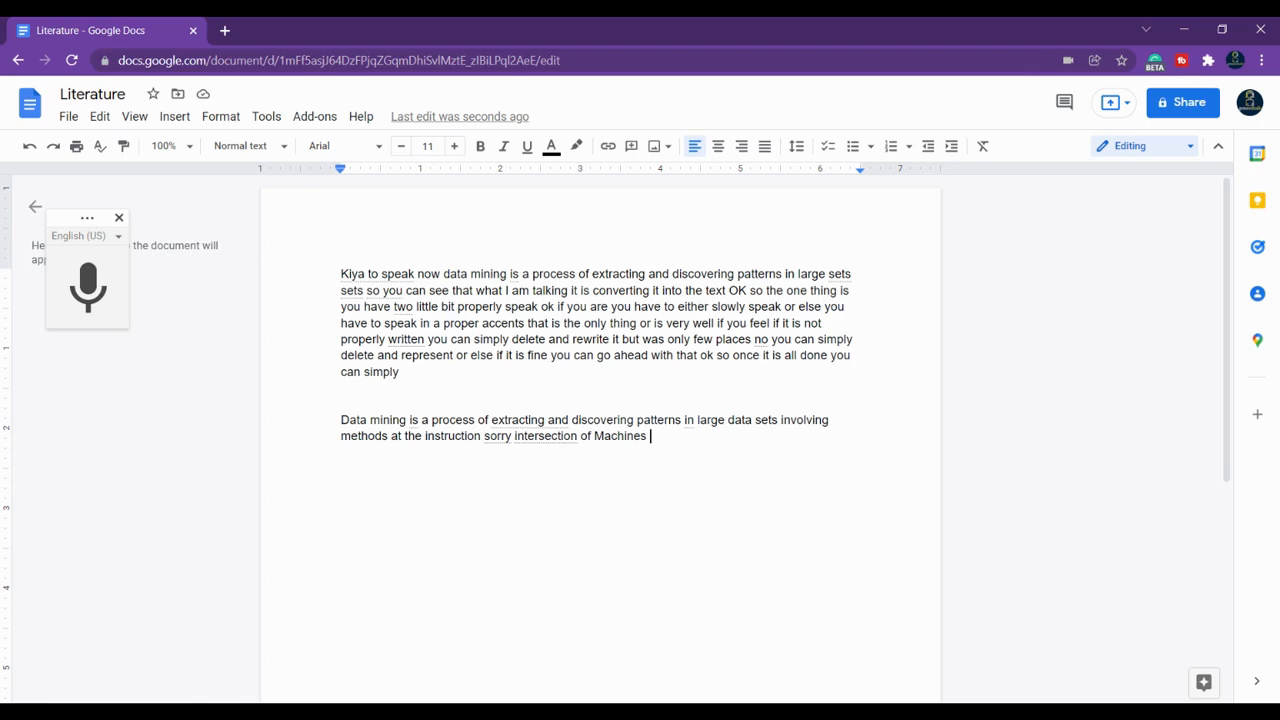
- Examine the languages and regional variants available for voice typing, leaving English (US) selected
{"action": "left_click", "coordinate": [118, 237]}
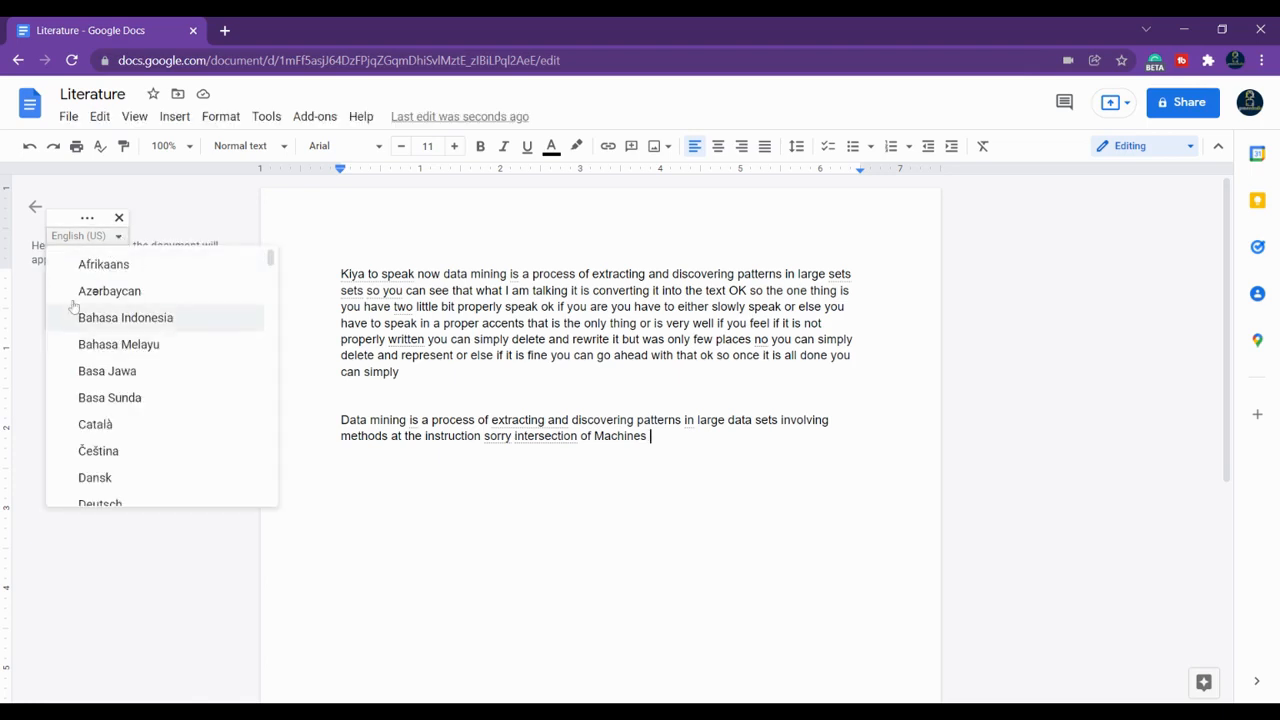
{"action": "left_click", "coordinate": [155, 217]}
{"action": "left_click", "coordinate": [120, 240]}
{"action": "scroll", "coordinate": [140, 380], "scroll_direction": "down", "scroll_amount": 3}
{"action": "scroll", "coordinate": [133, 413], "scroll_direction": "down", "scroll_amount": 15}
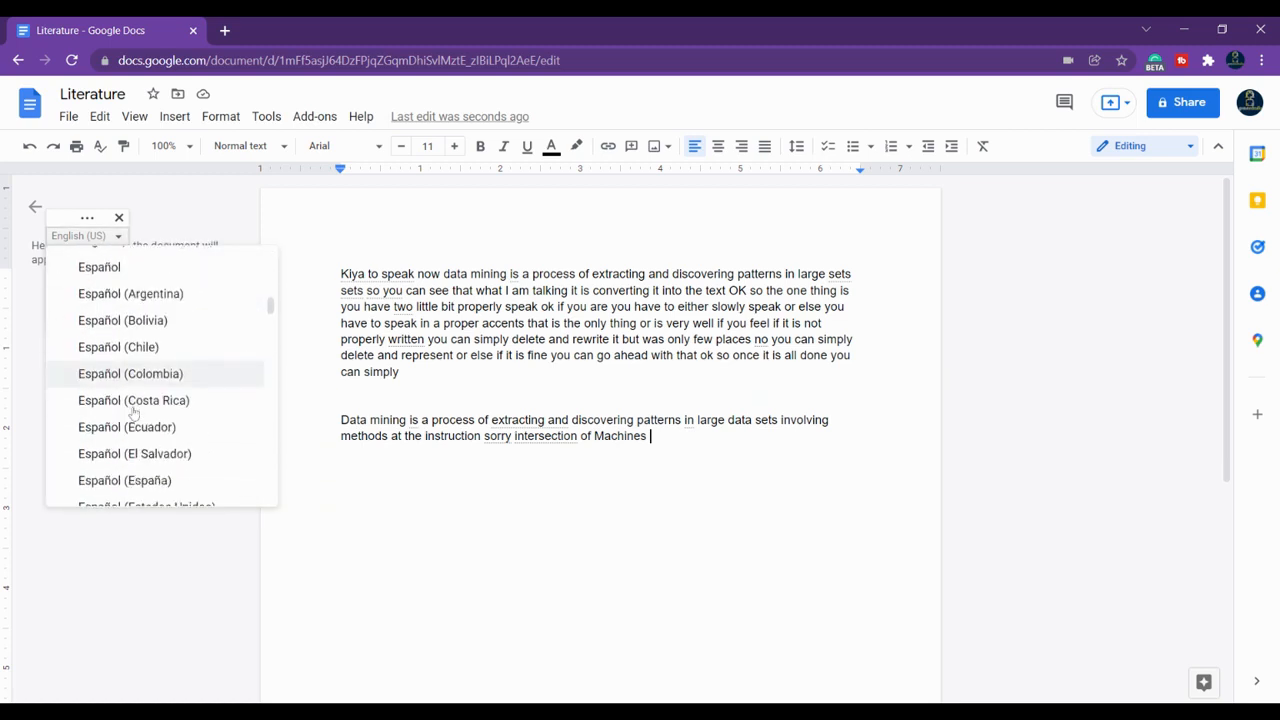
{"action": "scroll", "coordinate": [133, 413], "scroll_direction": "down", "scroll_amount": 20}
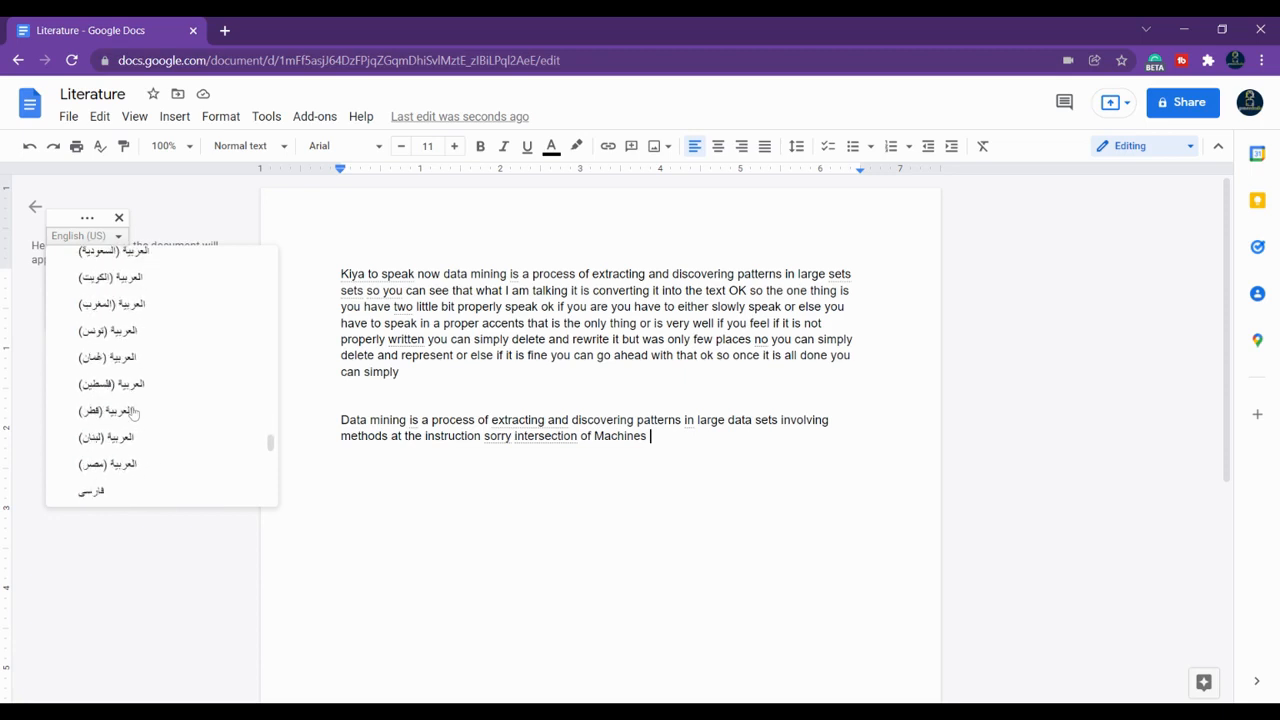
{"action": "scroll", "coordinate": [133, 413], "scroll_direction": "up", "scroll_amount": 5}
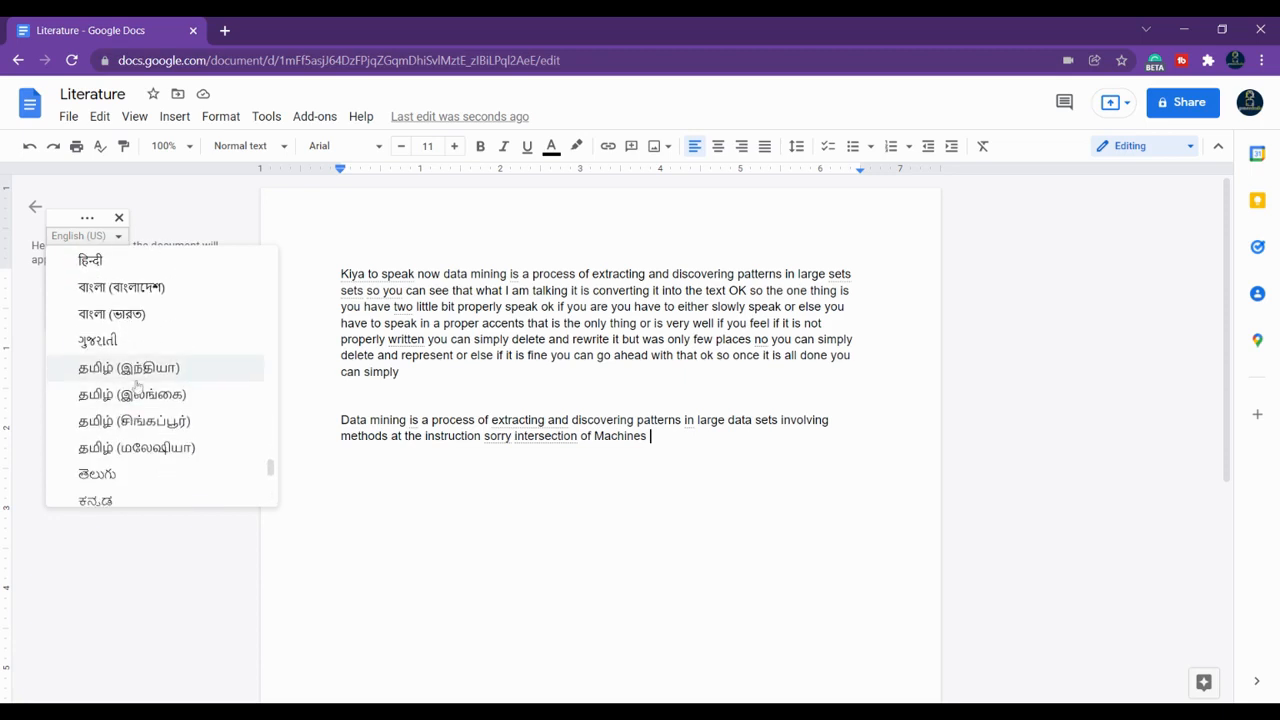
{"action": "scroll", "coordinate": [137, 385], "scroll_direction": "down", "scroll_amount": 5}
{"action": "scroll", "coordinate": [138, 385], "scroll_direction": "up", "scroll_amount": 20}
{"action": "scroll", "coordinate": [139, 385], "scroll_direction": "up", "scroll_amount": 4}
{"action": "left_click", "coordinate": [480, 395]}
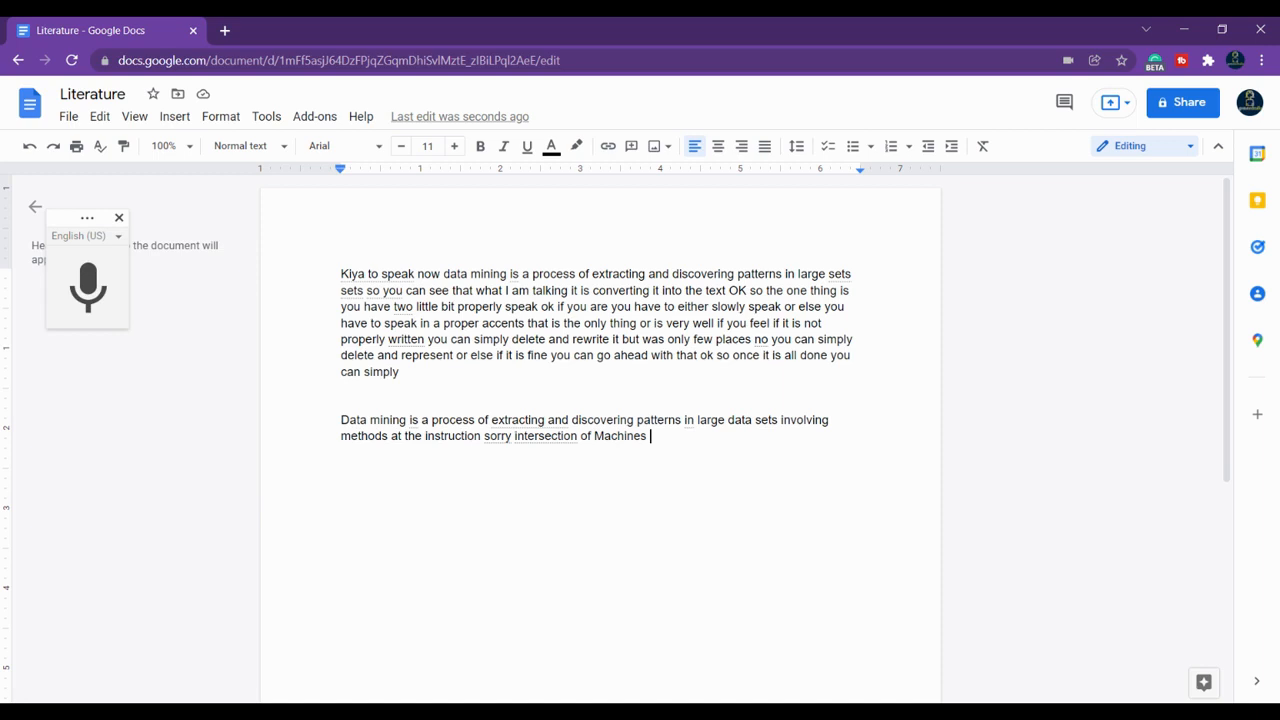